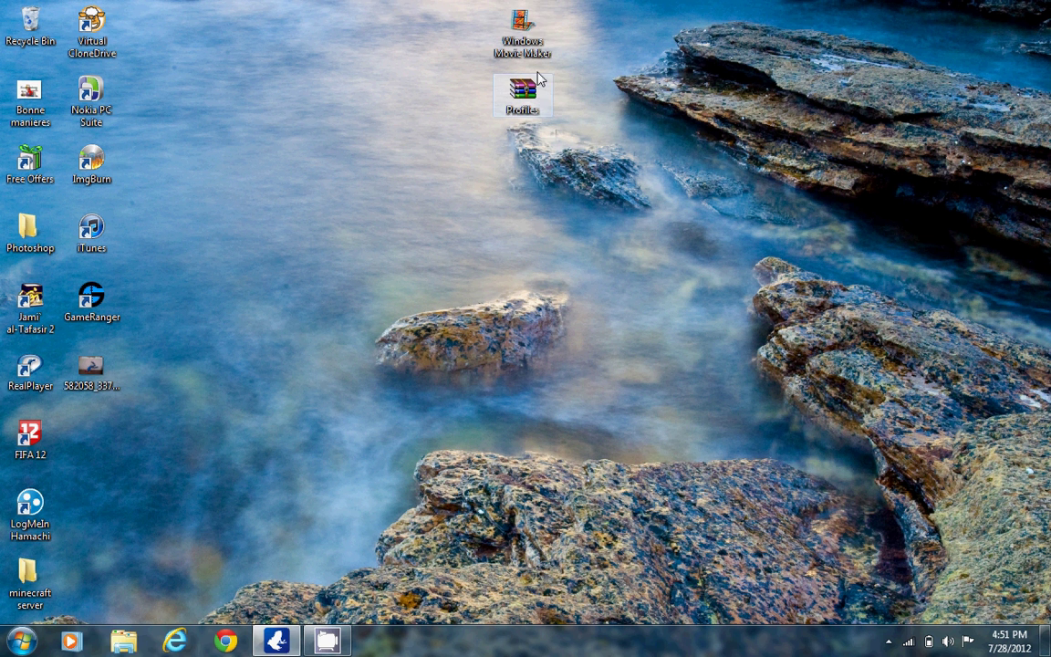
Move the Windows Movie Maker desktop icon beside the Profiles archive
drag(531, 32, 584, 96)
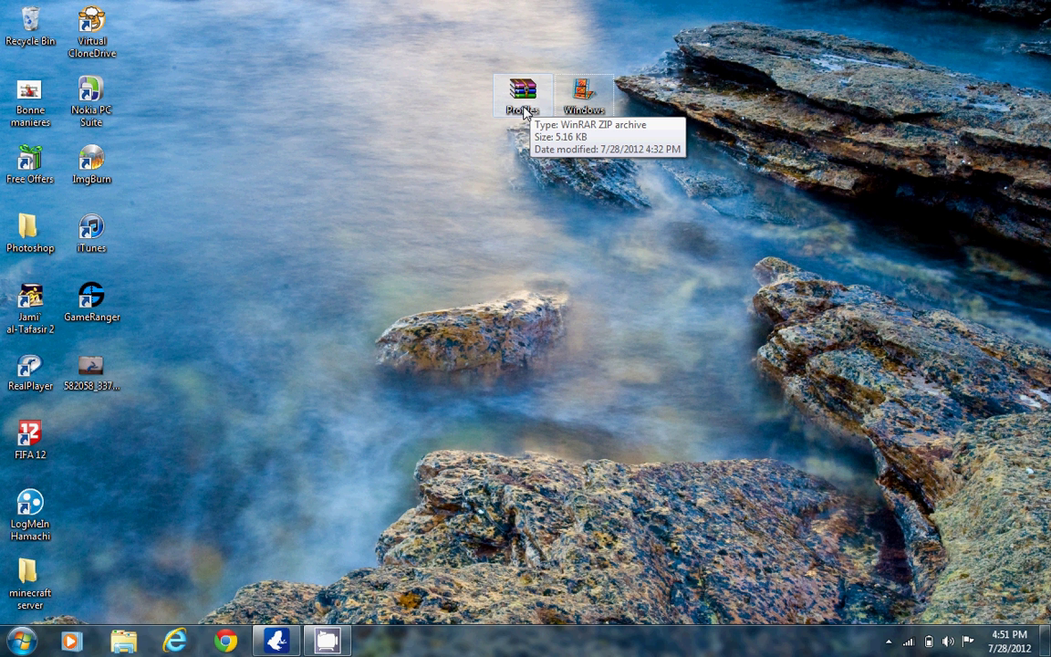
Run the Windows Movie Maker installer and accept the license agreement
double_click(598, 115)
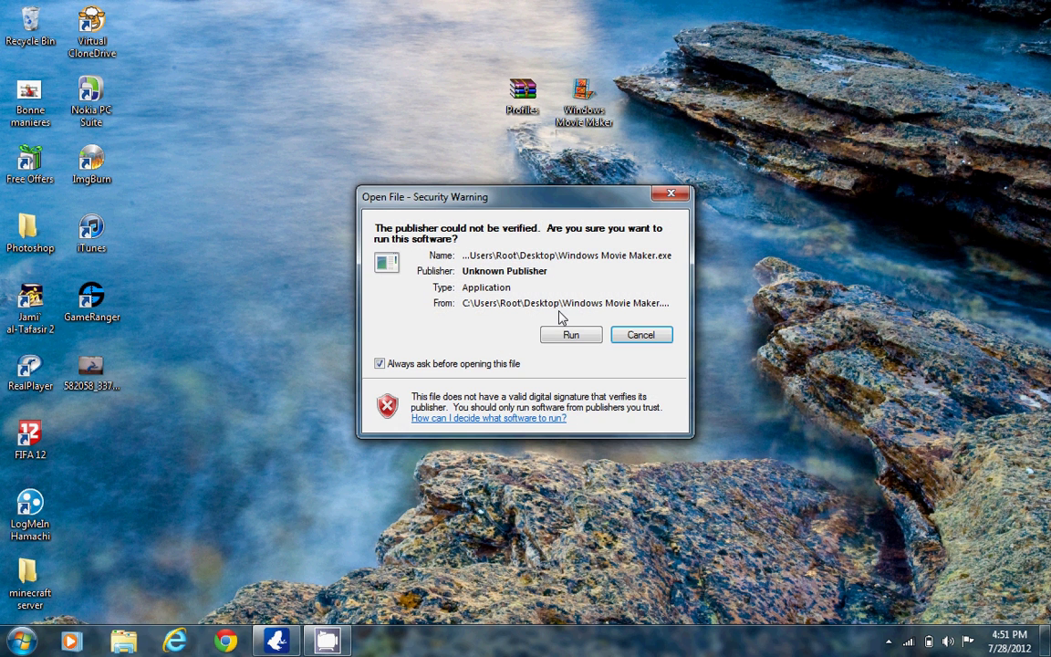
click(568, 335)
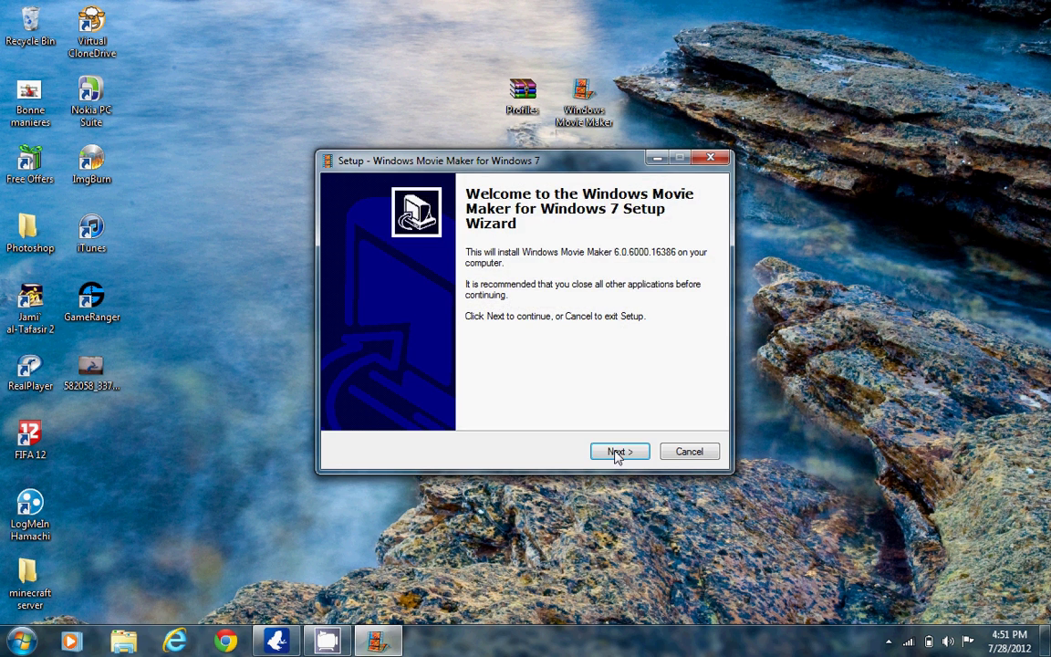
click(619, 452)
click(447, 404)
click(618, 452)
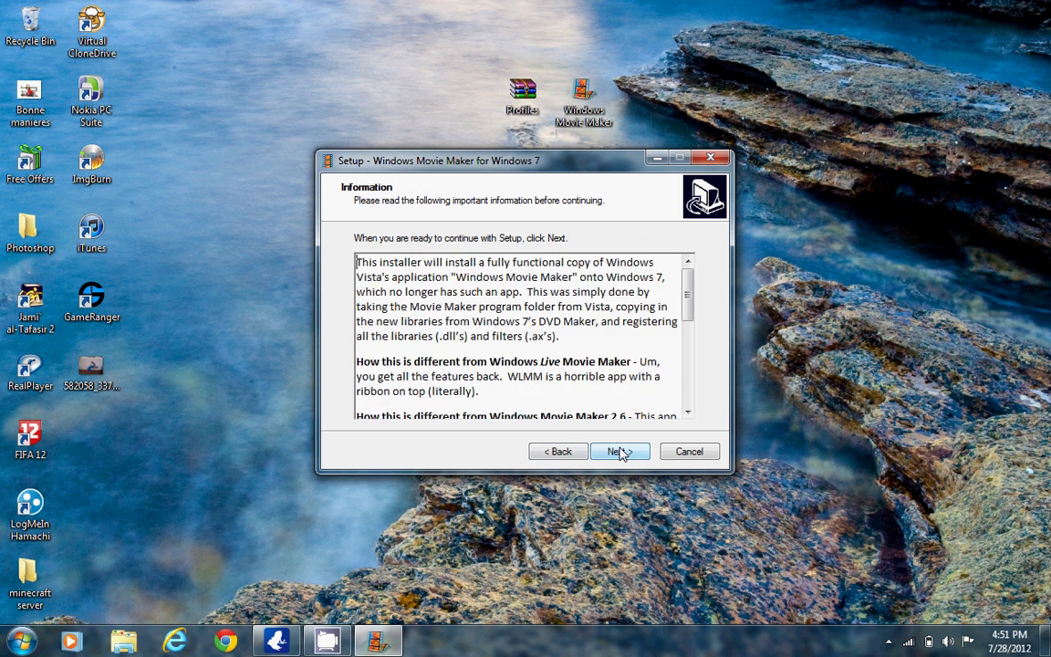
click(619, 452)
Skip the MSWMM file association and desktop icon, then install Movie Maker
click(467, 291)
click(465, 309)
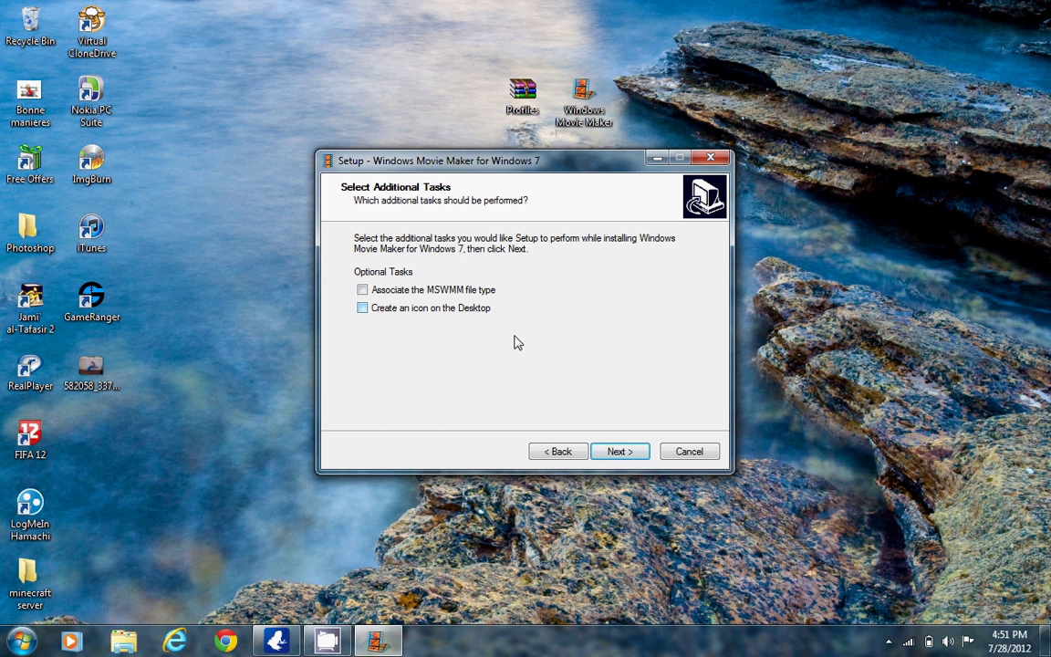
click(619, 451)
click(623, 454)
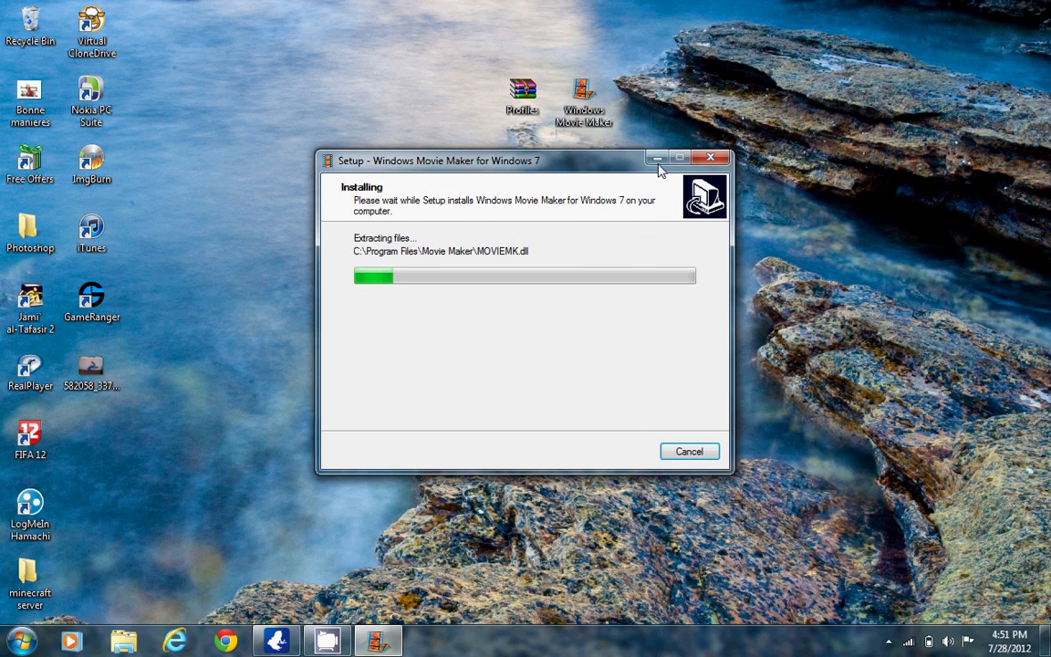
click(657, 160)
Extract the Profiles archive into a Profiles folder on the desktop
drag(511, 98, 497, 141)
right_click(509, 116)
click(557, 179)
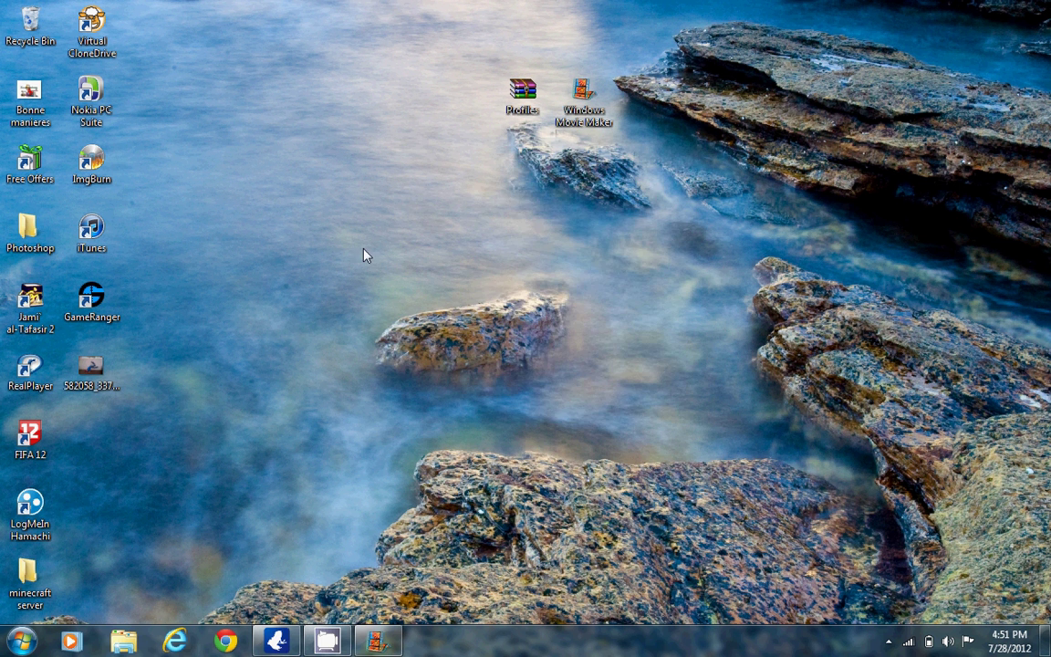
Finish setup without launching Movie Maker and place the Profiles folder below its archive
click(474, 321)
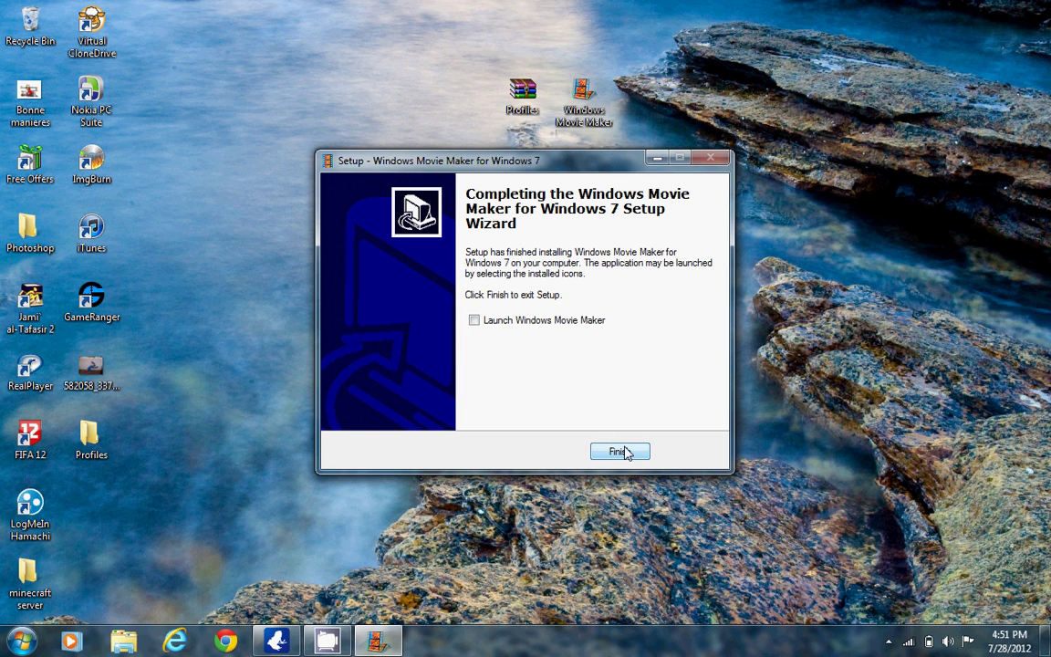
click(619, 452)
drag(82, 437, 539, 194)
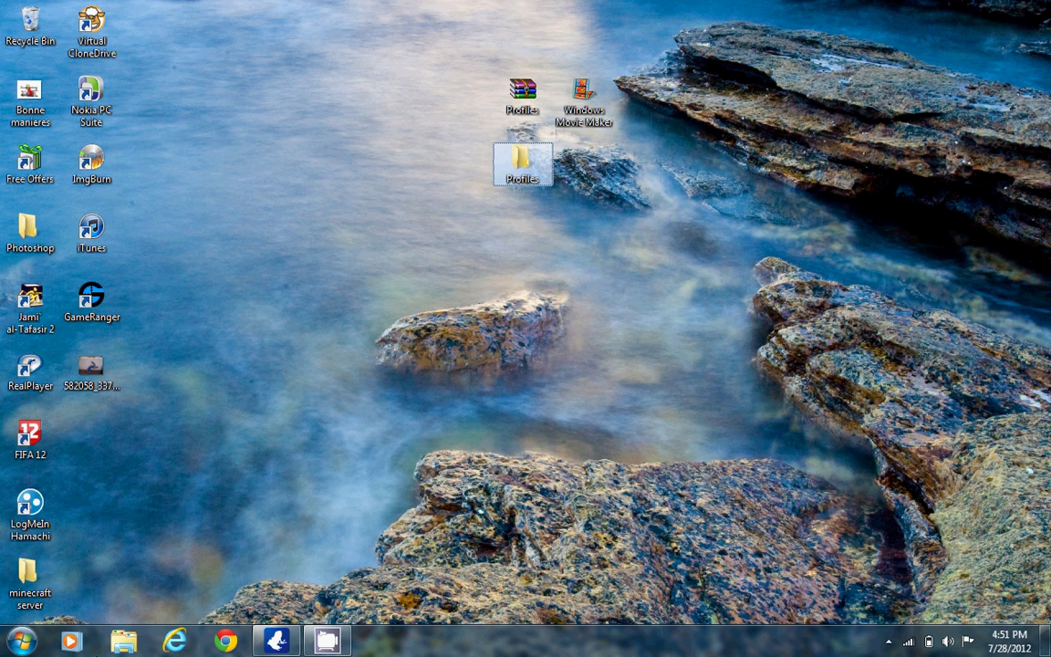
Open C:\Program Files through the Start menu's Computer window
click(22, 638)
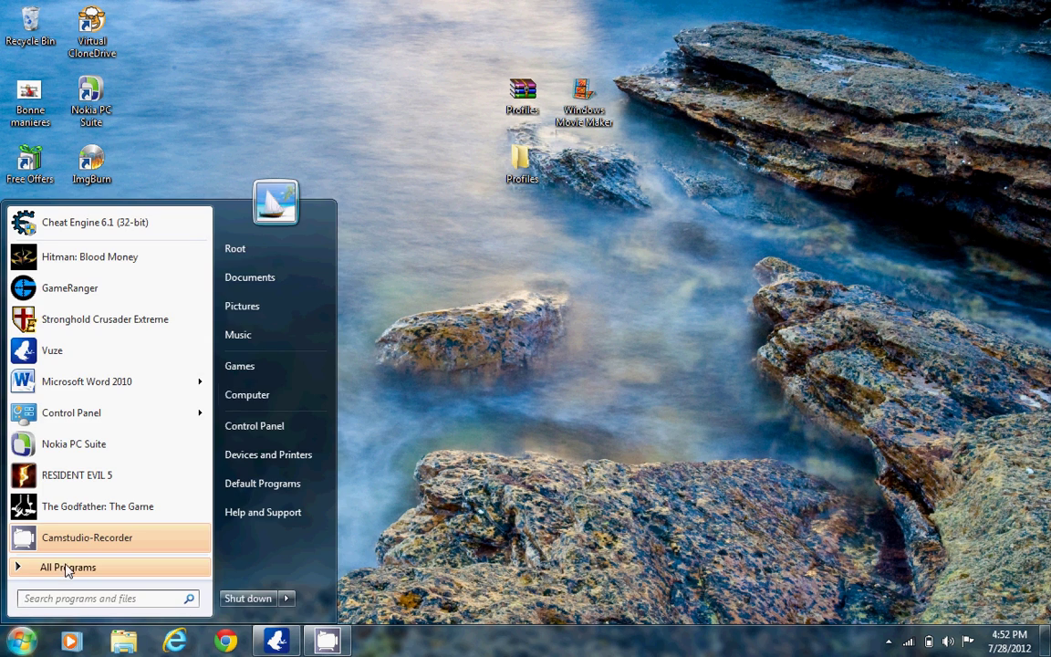
click(267, 395)
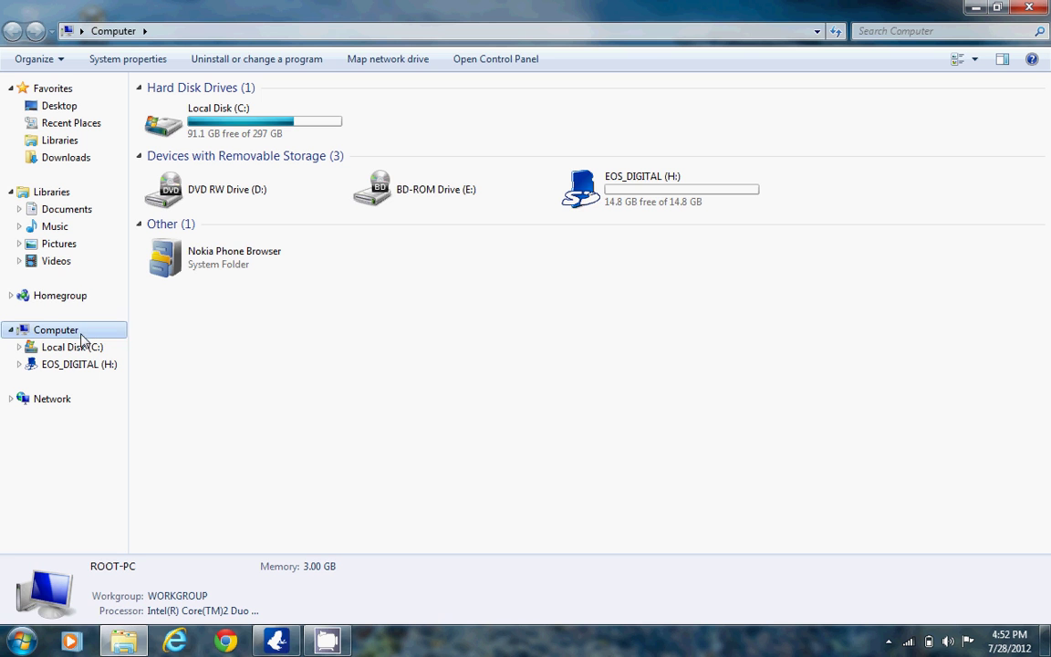
double_click(216, 124)
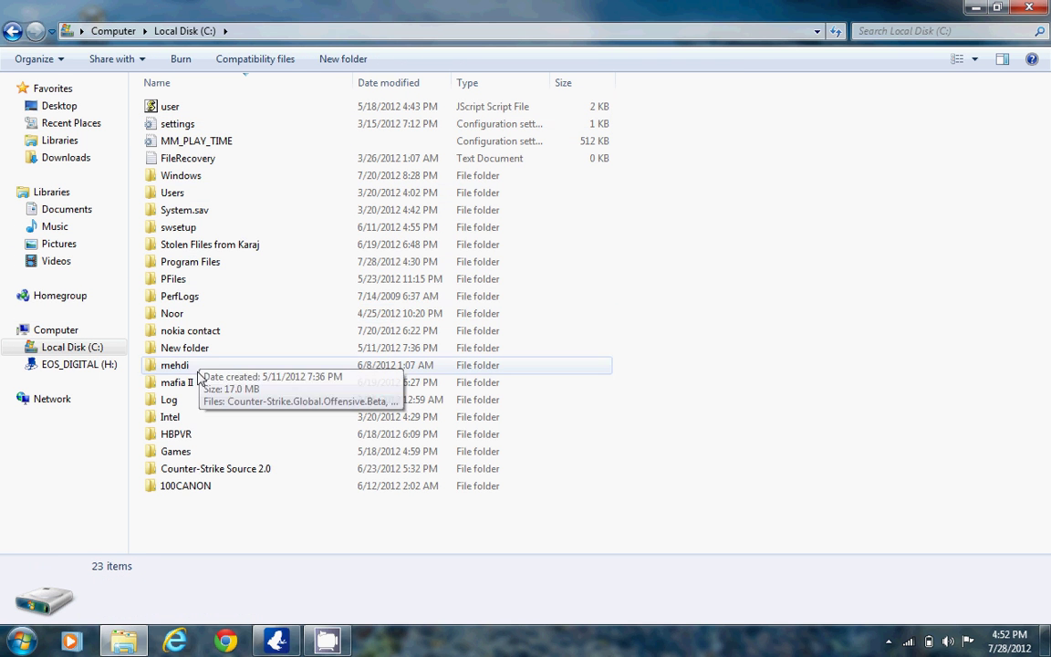
click(217, 264)
double_click(217, 264)
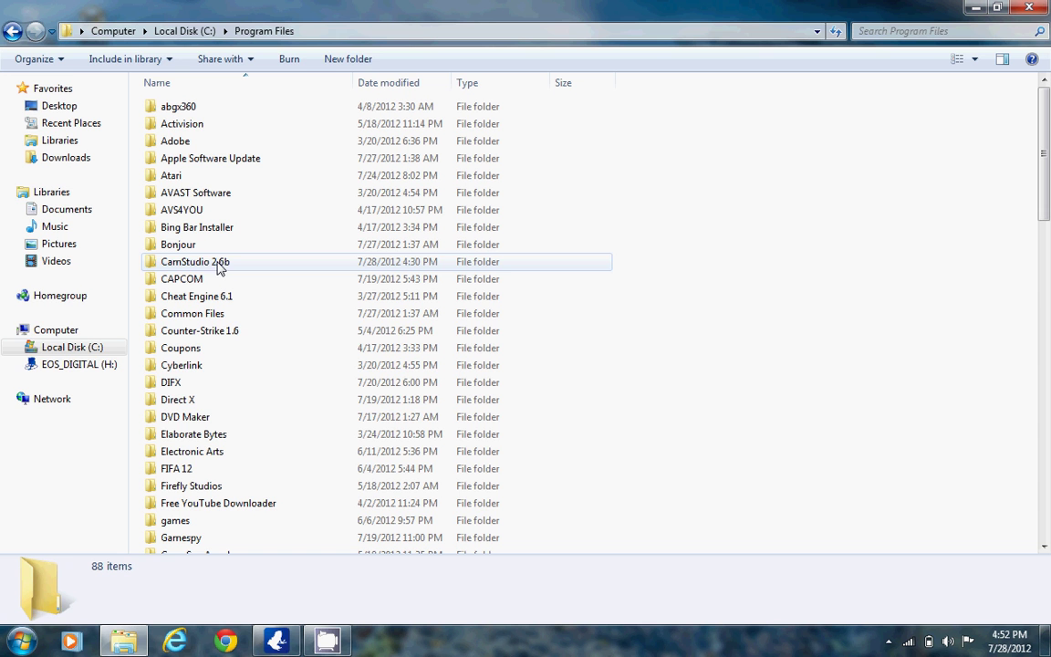
Open the Movie Maker\Shared folder and restore its window to a smaller size
click(256, 344)
key(Down)
key(Down)
key(Down)
key(Down)
key(Down)
key(Down)
key(Down)
key(Down)
key(Down)
key(Down)
key(Down)
key(Down)
key(Down)
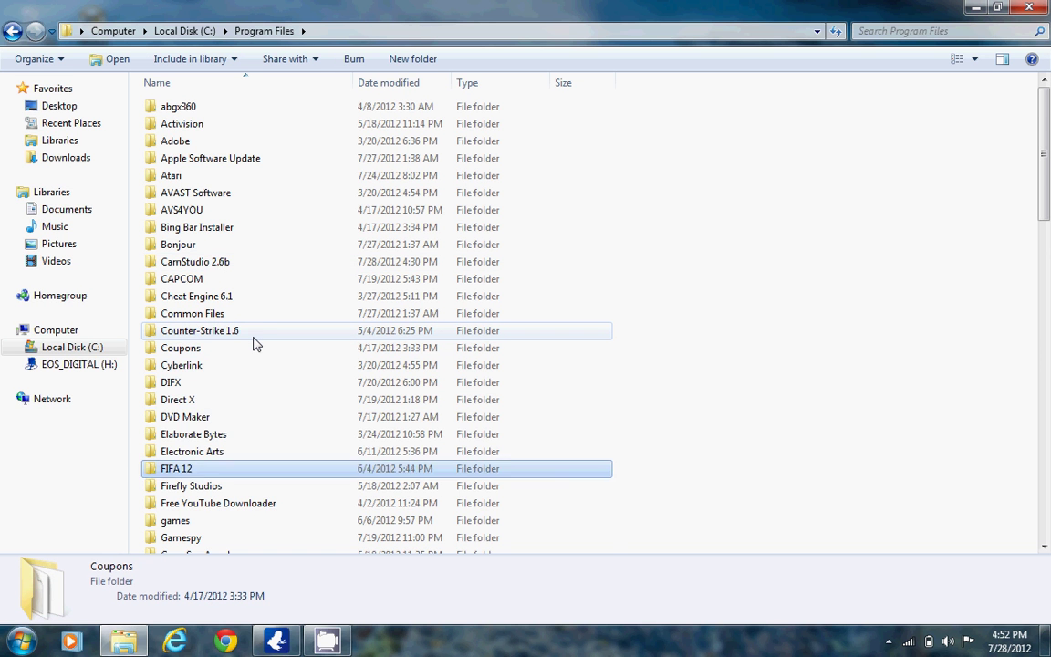
key(Down)
key(Down)
key(Down)
key(Down)
key(Down)
key(Down)
key(Down)
key(Down)
key(Down)
key(Down)
key(Down)
key(Down)
key(Down)
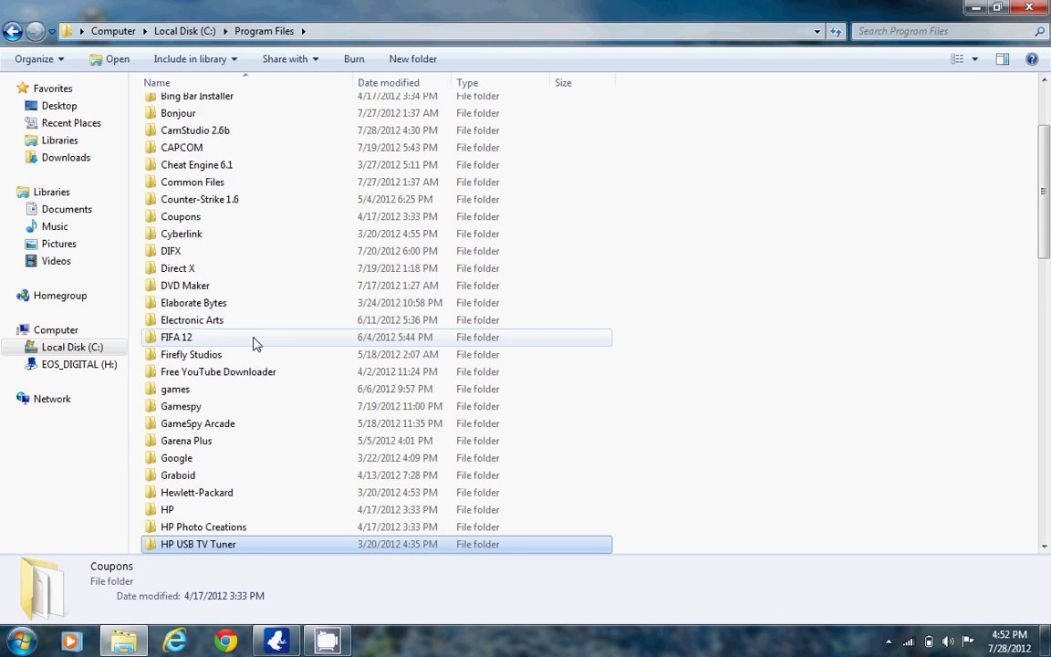
key(Down)
key(Down)
key(Down)
key(Down)
key(Down)
key(Down)
key(Down)
key(Down)
key(Down)
key(Down)
key(Down)
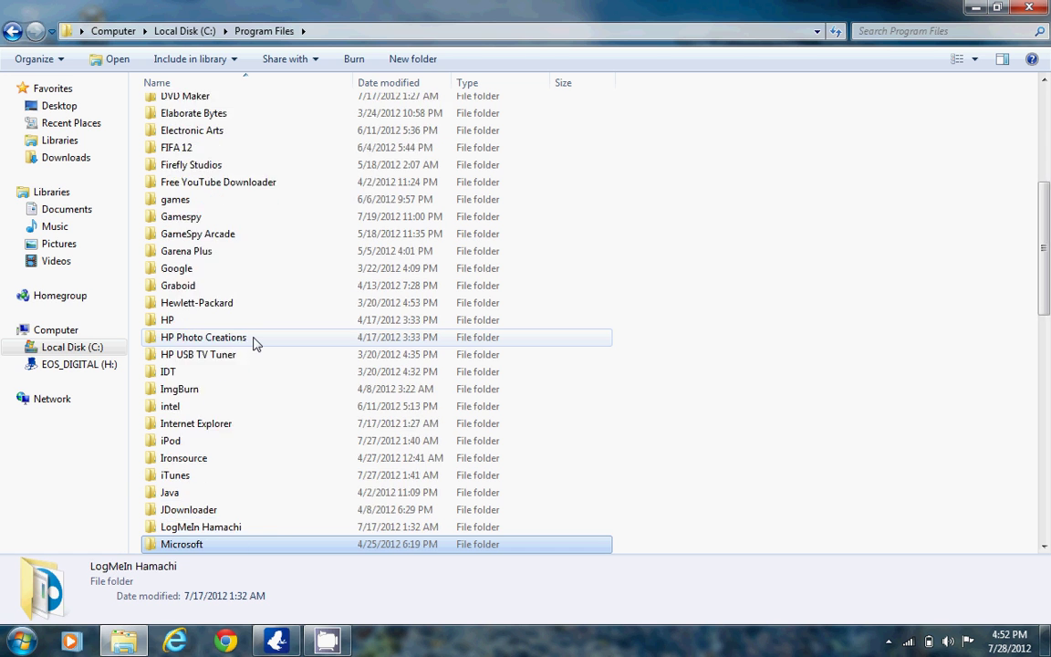
key(Down)
key(Down)
key(Down)
key(Down)
key(Down)
key(Down)
key(Down)
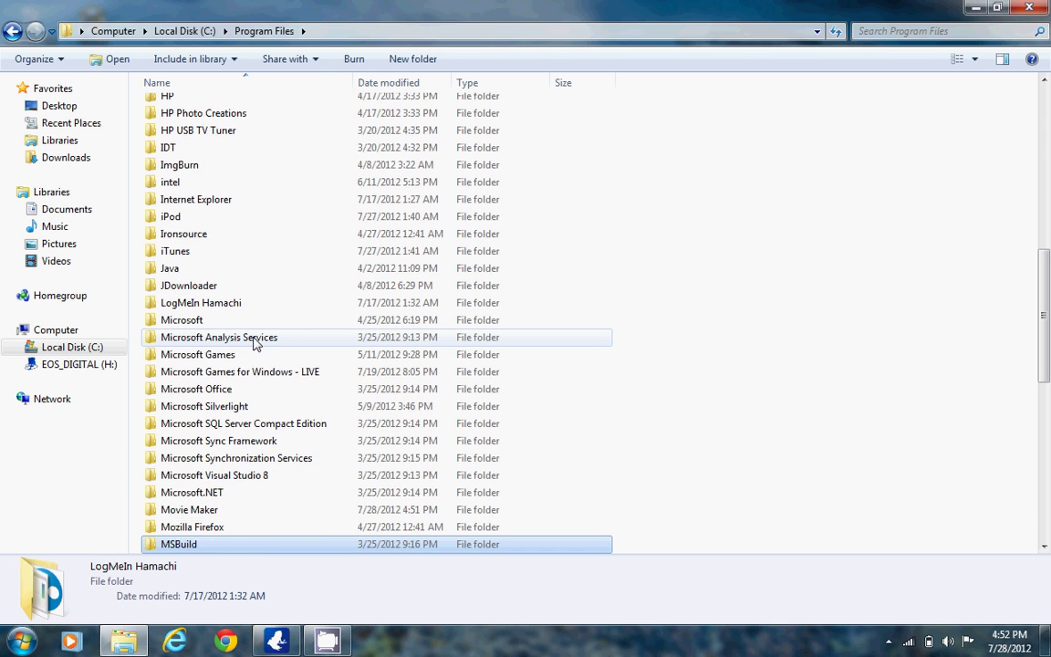
key(Up)
key(Up)
key(Up)
key(Return)
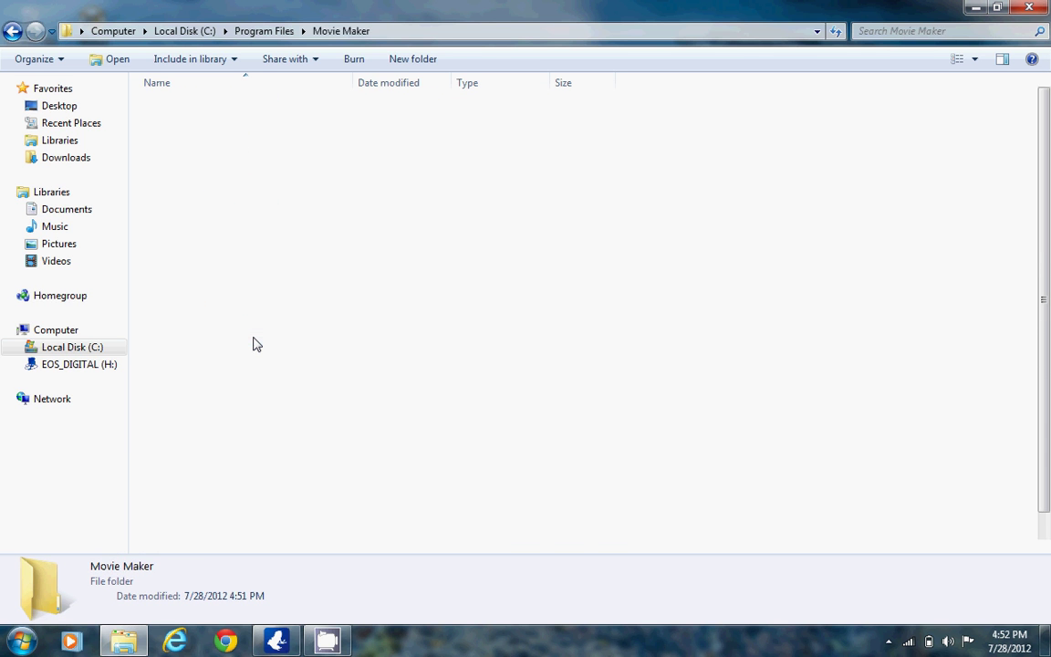
key(Down)
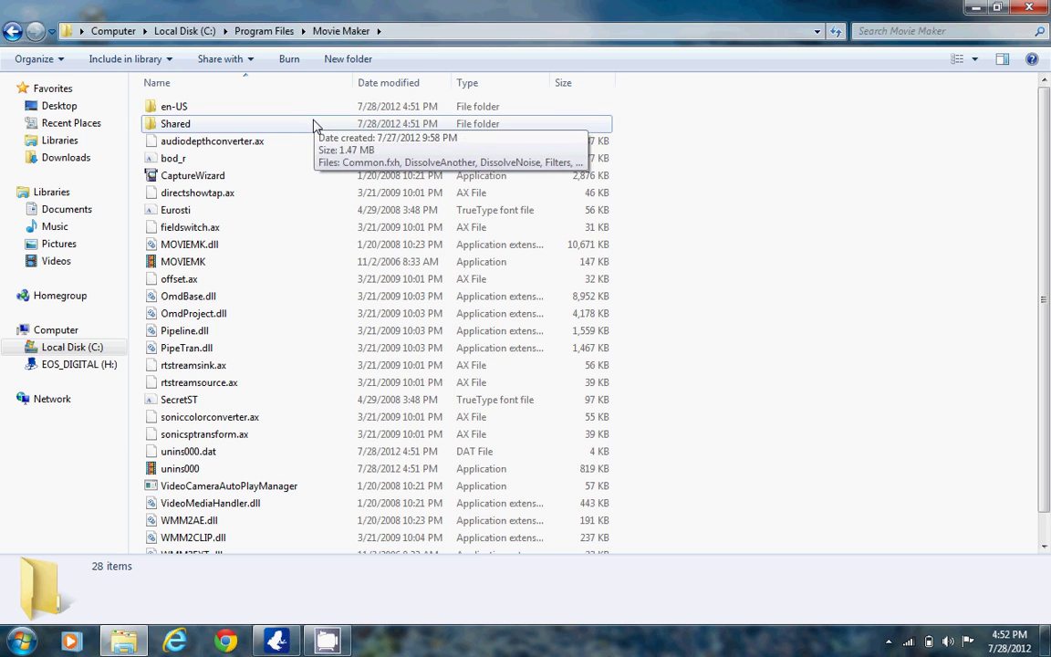
key(Return)
double_click(657, 7)
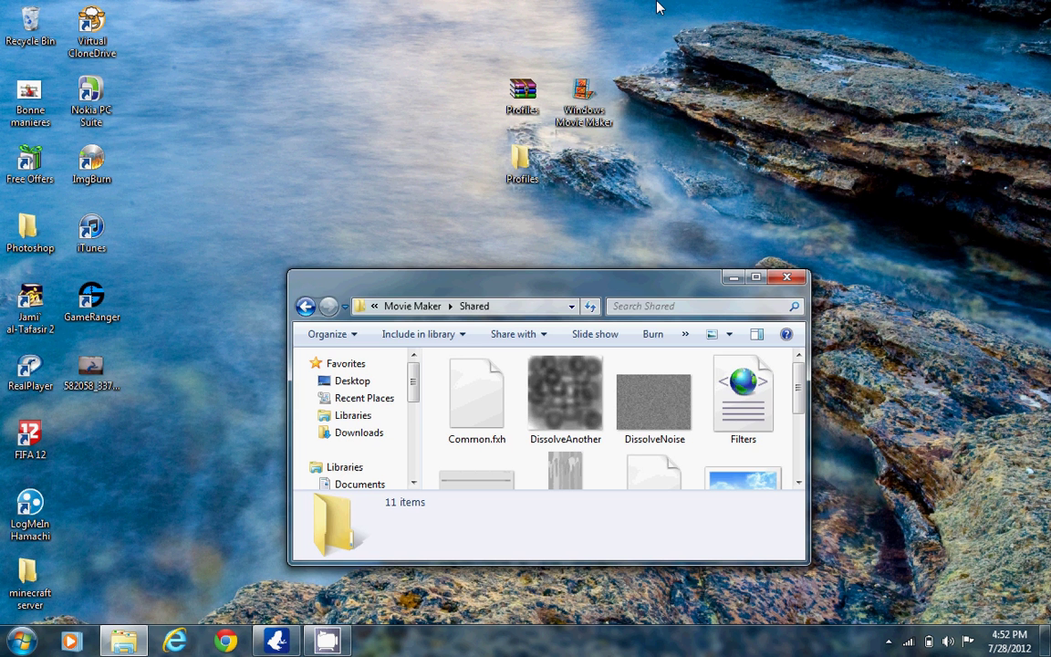
Move the desktop Profiles folder into Movie Maker's Shared folder with administrator permission, then close it
right_click(525, 176)
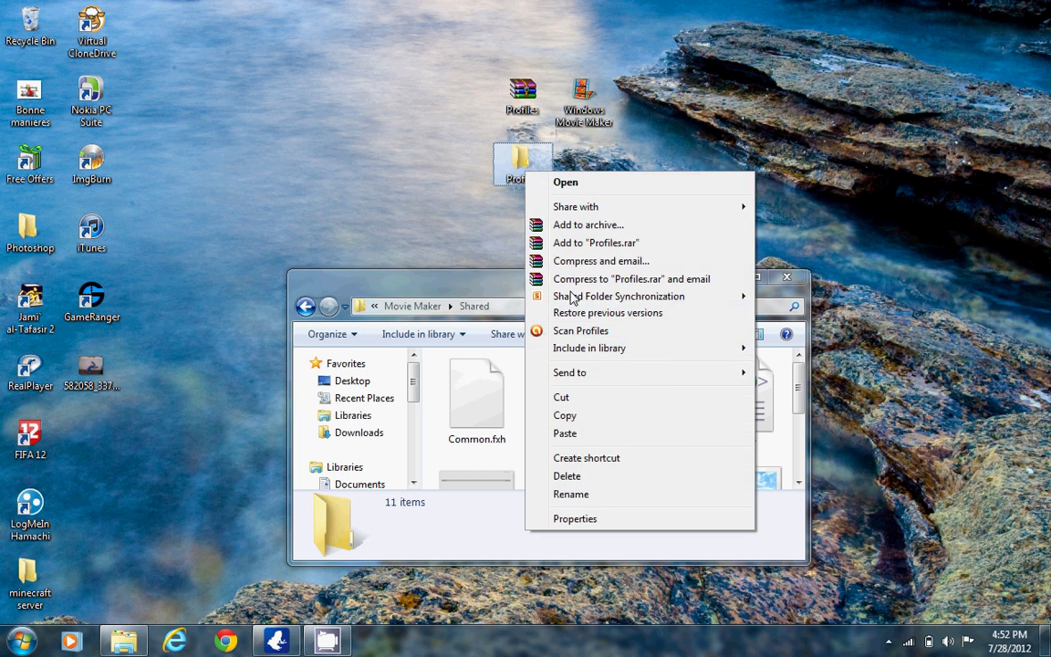
click(634, 402)
double_click(673, 290)
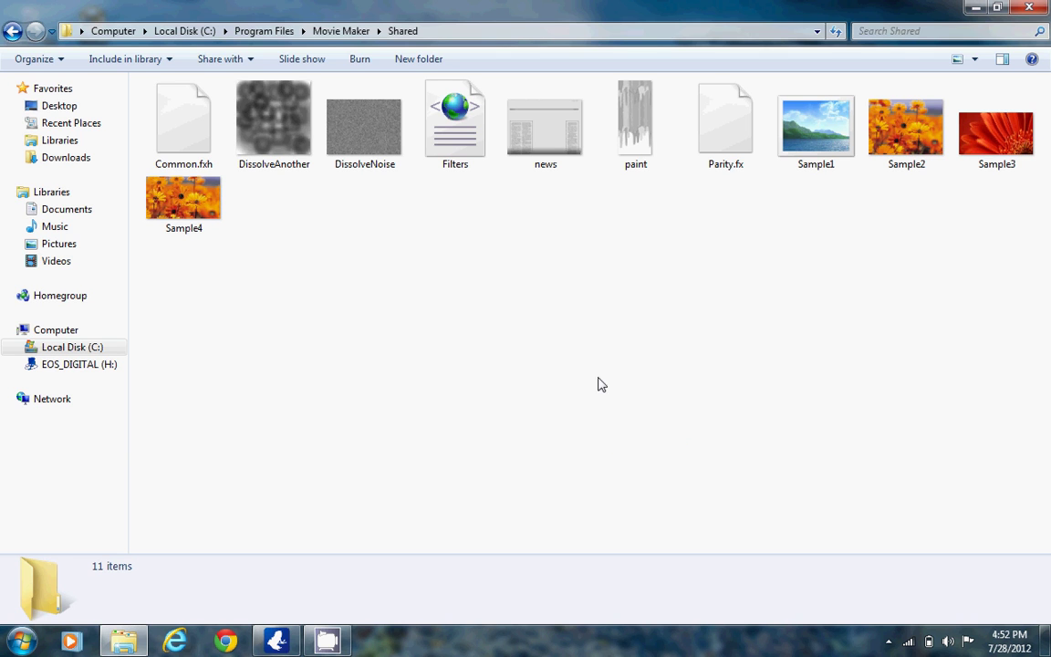
key(ctrl+v)
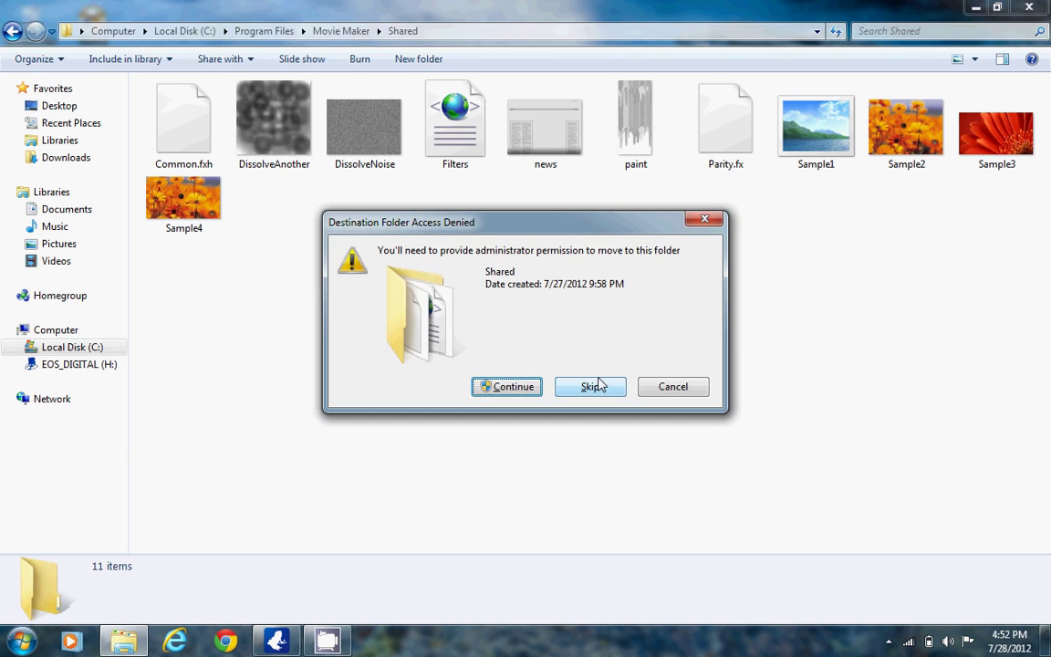
click(524, 395)
click(435, 365)
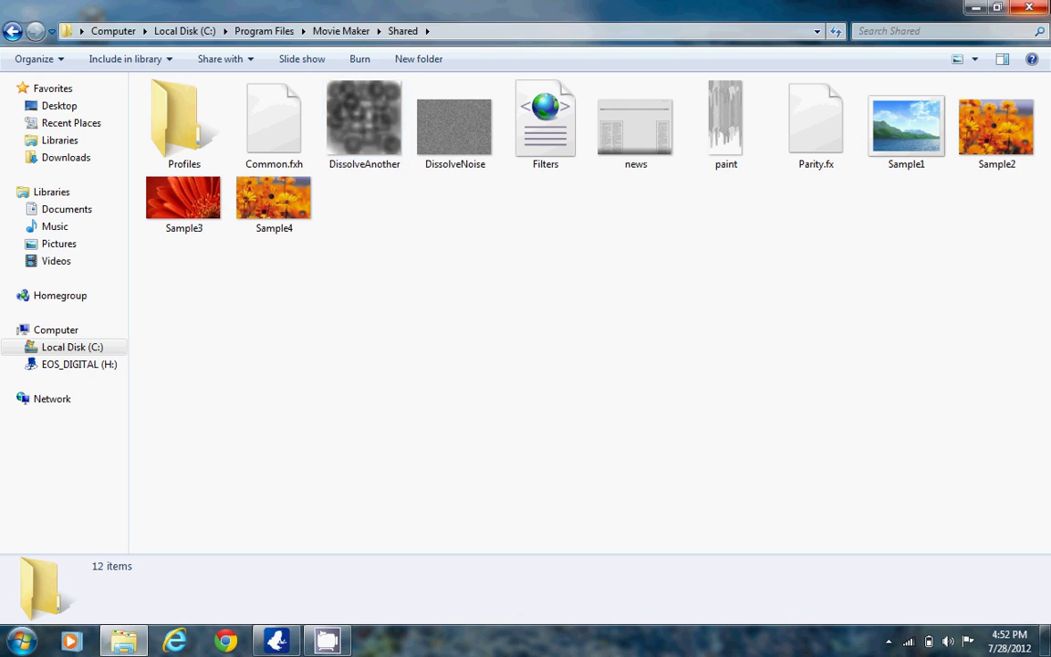
key(alt+F4)
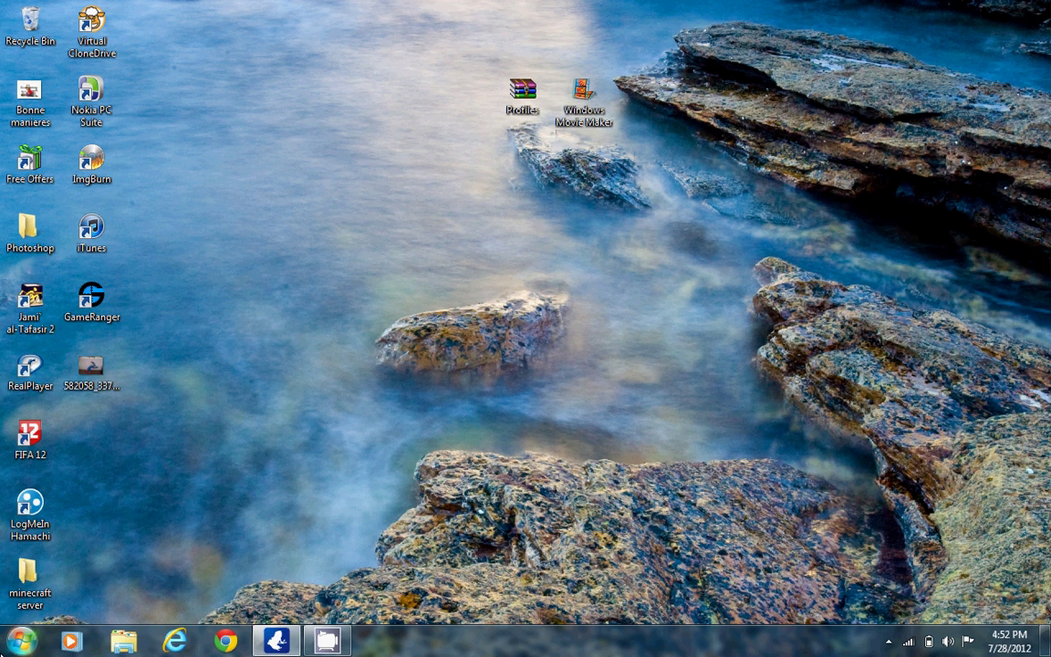
Launch Windows Movie Maker by searching 'windo' from the Start menu
click(21, 642)
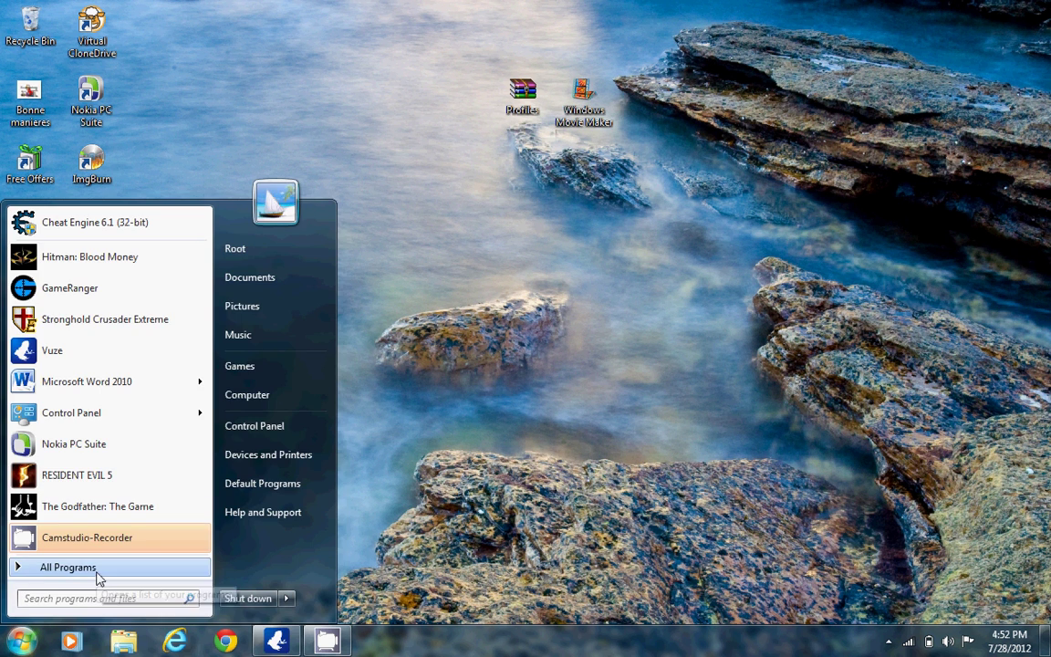
text(windo)
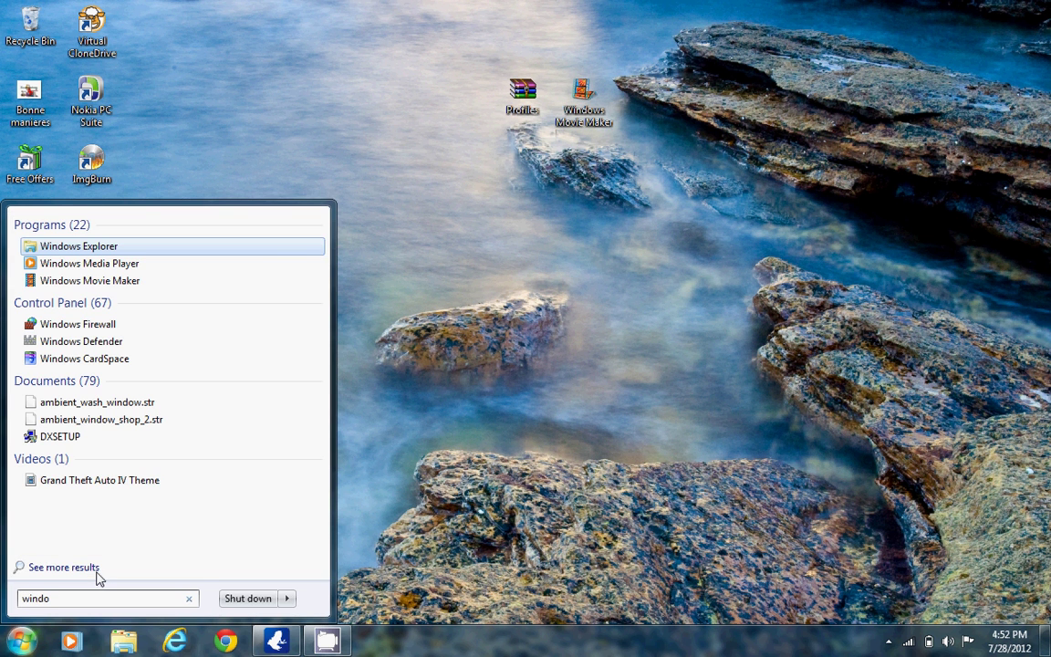
key(Down)
key(Down)
key(Return)
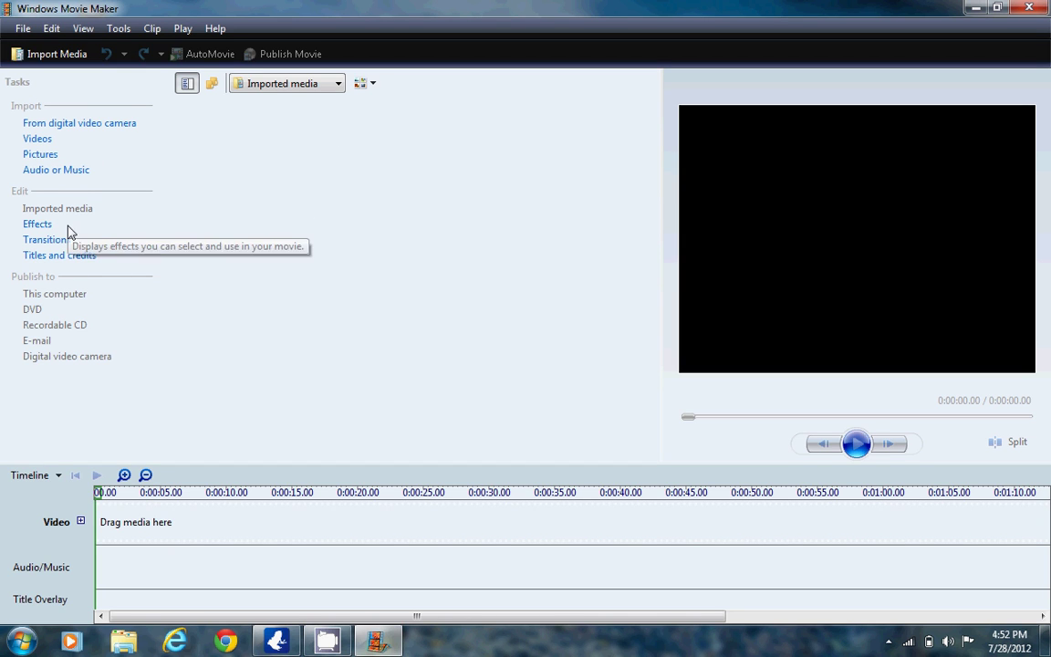
Add a 'safsafafs' title at the beginning of the movie and preview it
click(66, 256)
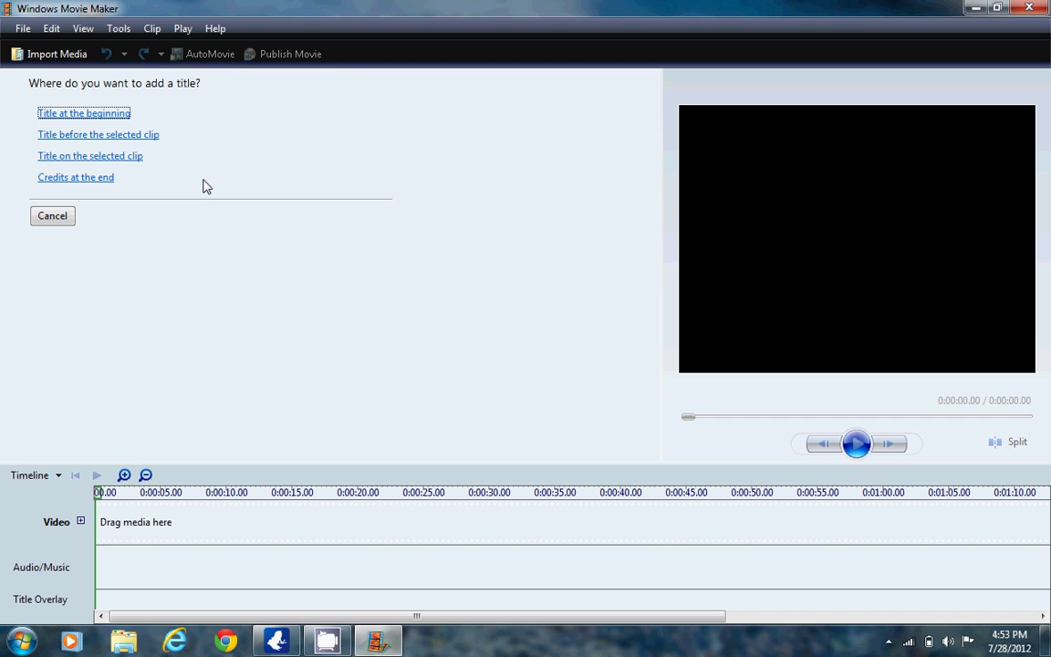
text(safsafafs)
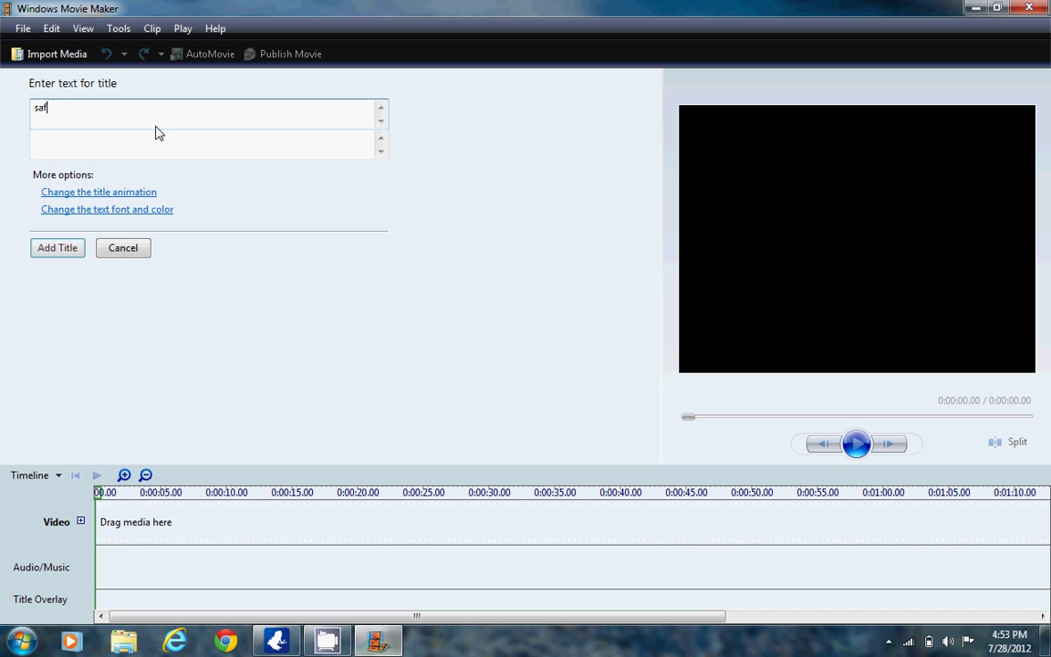
click(59, 256)
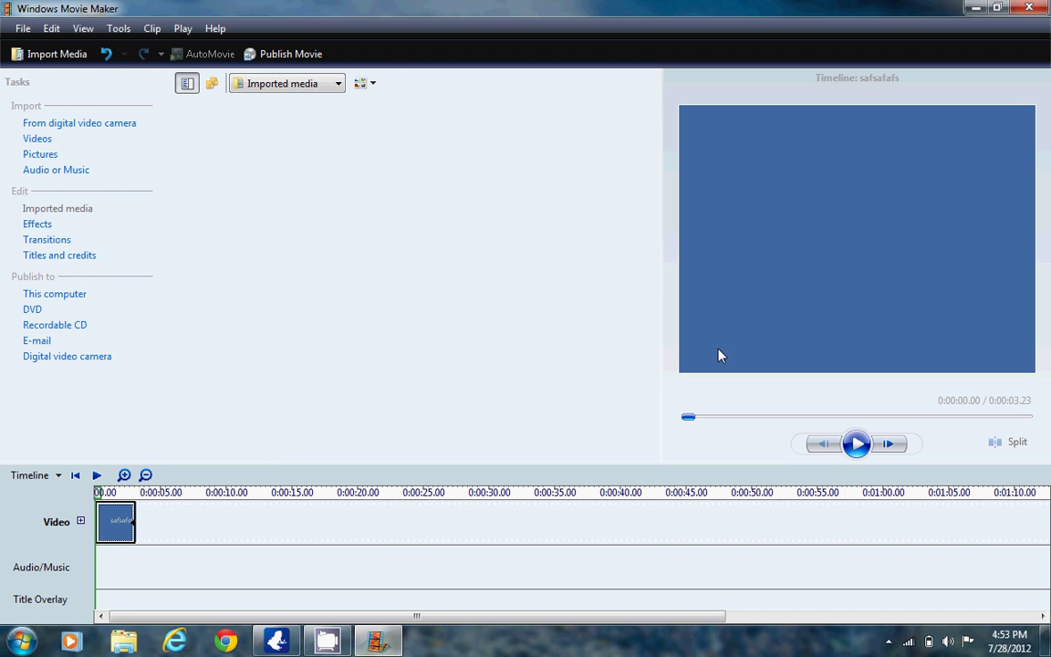
click(96, 475)
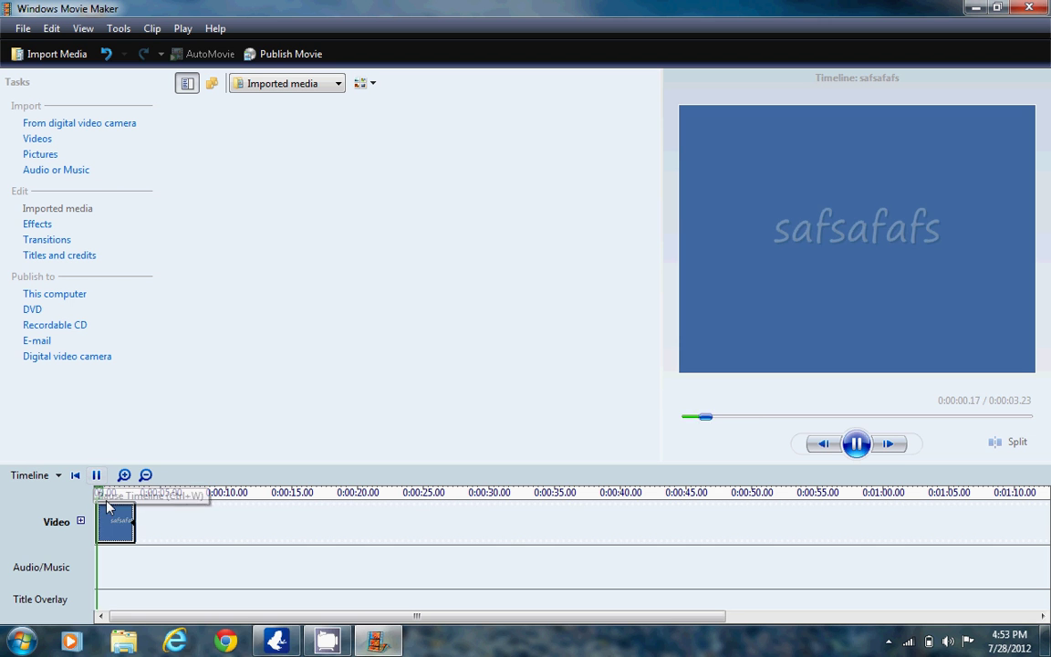
click(858, 444)
click(24, 28)
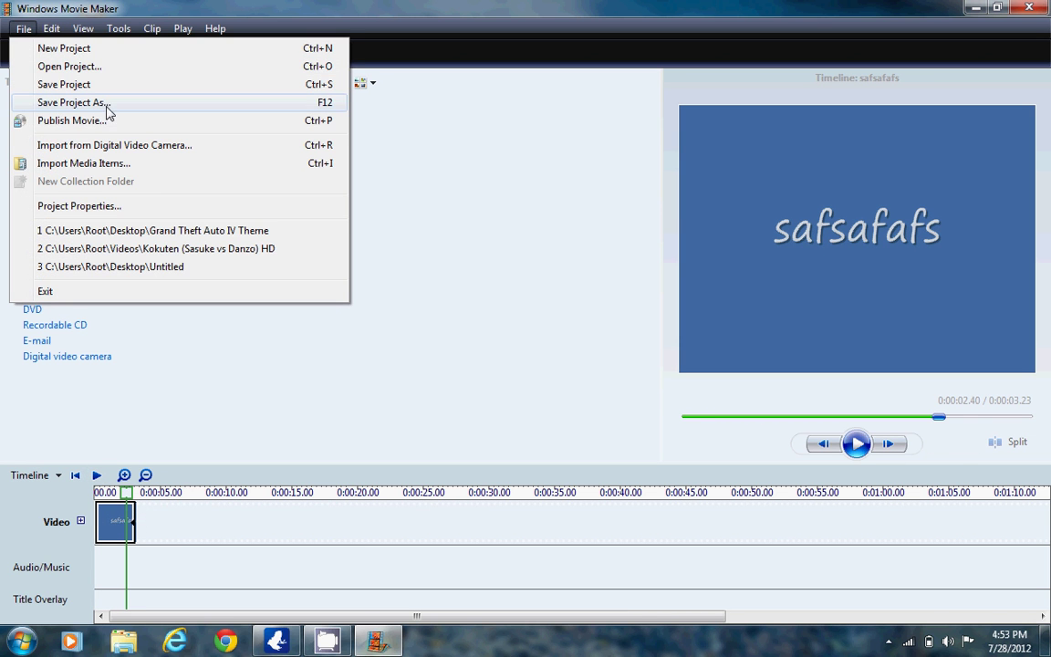
Publish the movie to this computer, keeping the name Movie in My Videos
click(73, 121)
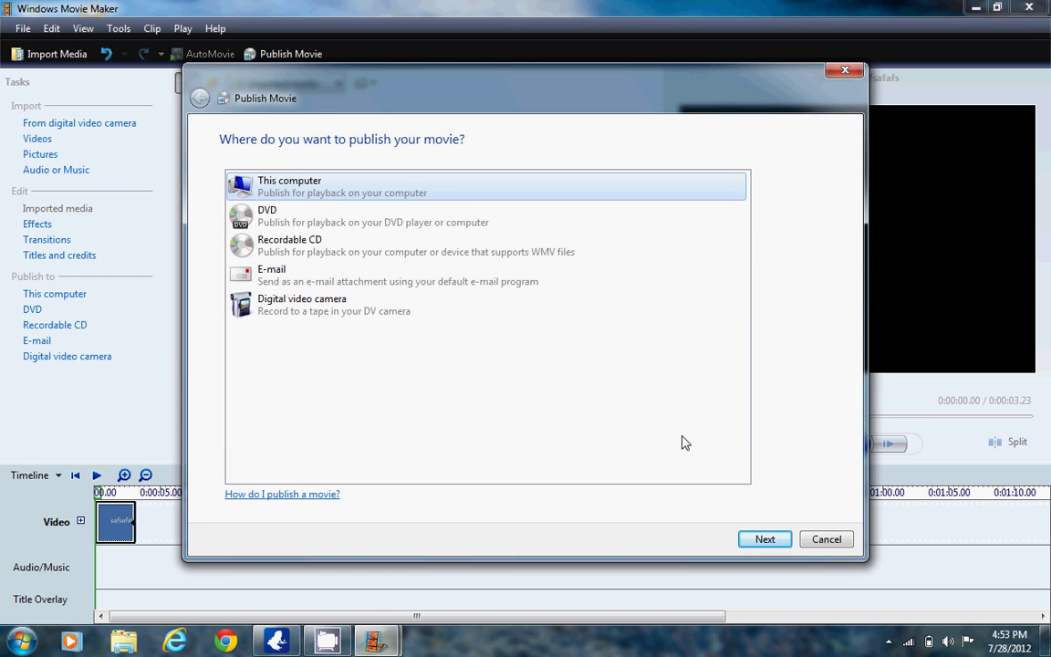
click(748, 540)
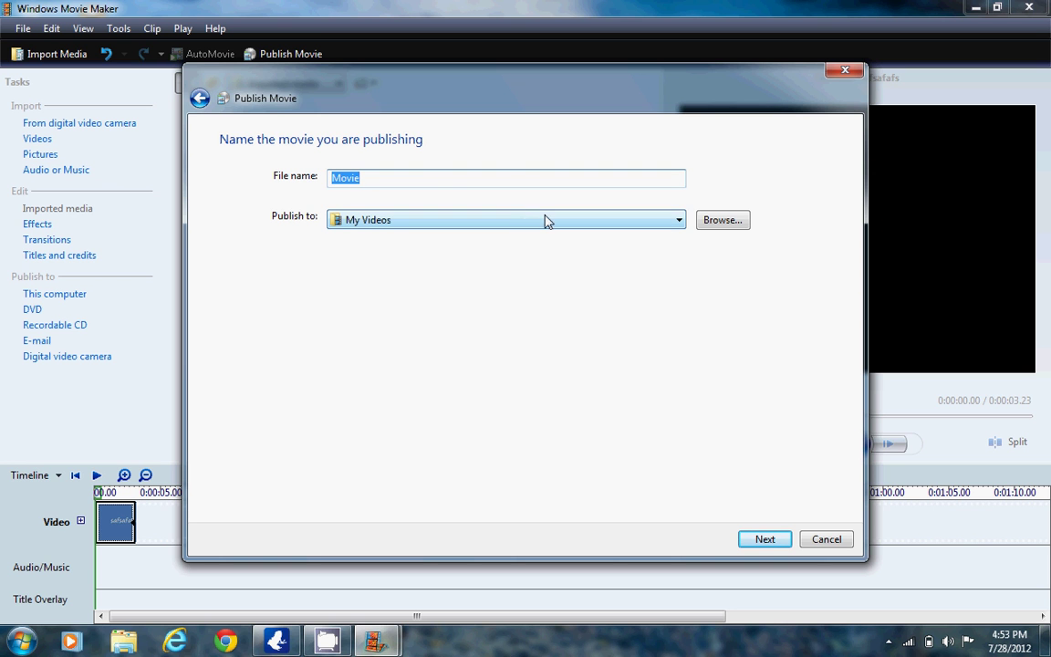
click(765, 540)
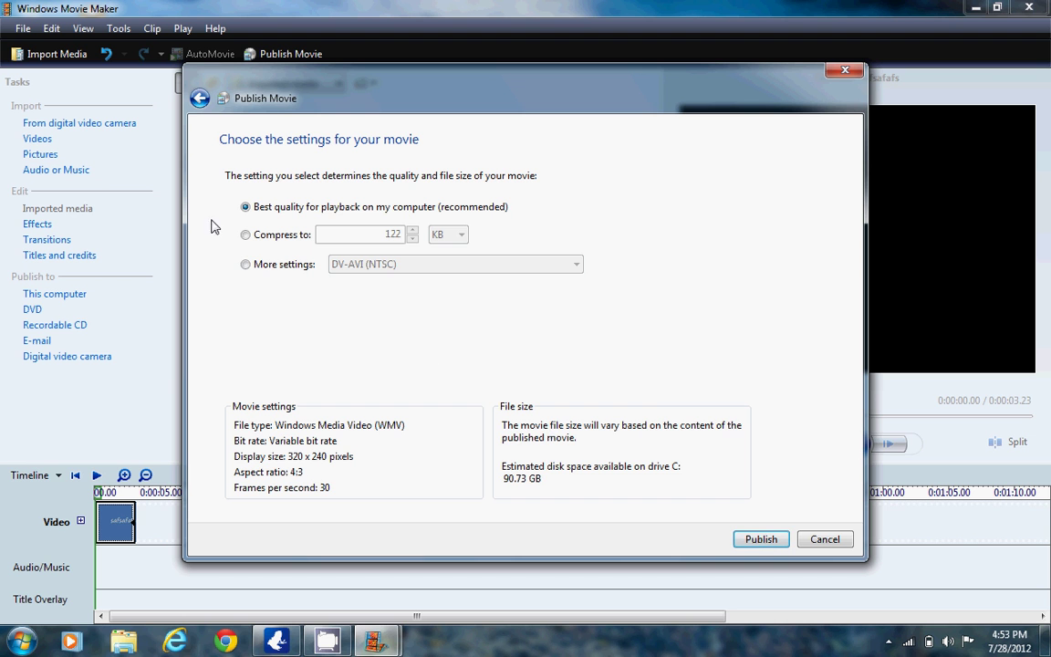
Choose Windows Media HD 1280x720 under More settings and start publishing
click(264, 273)
click(437, 264)
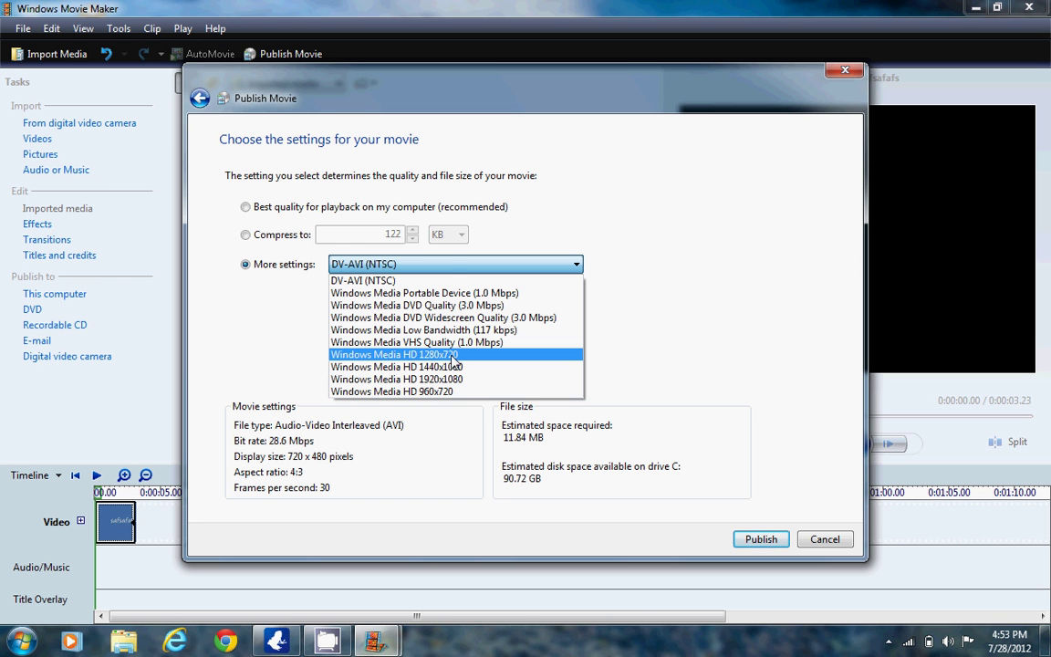
click(453, 355)
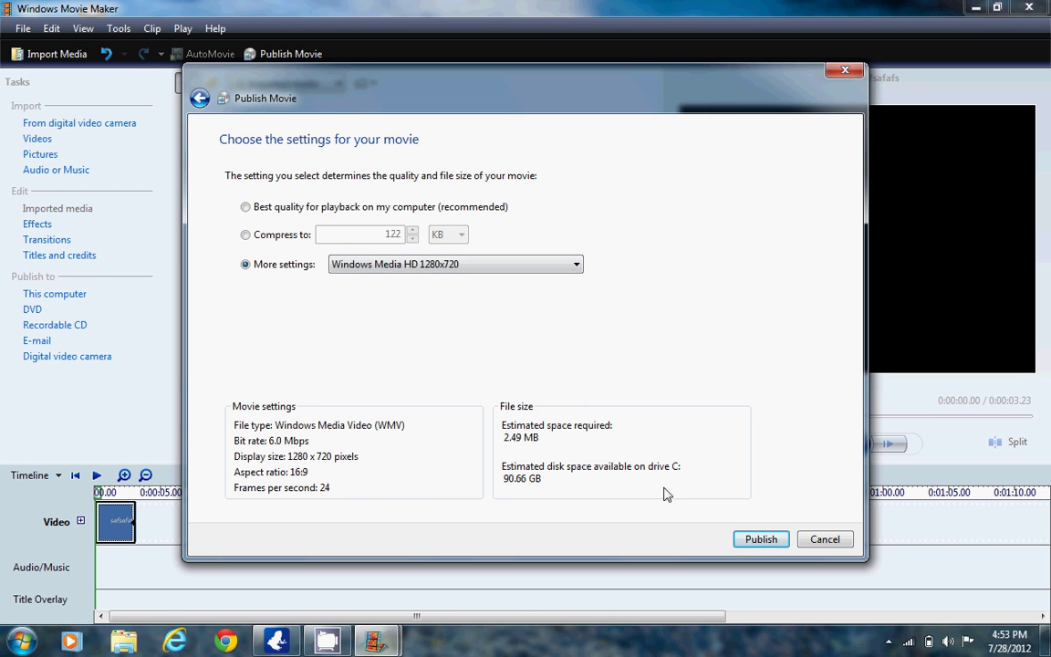
click(759, 542)
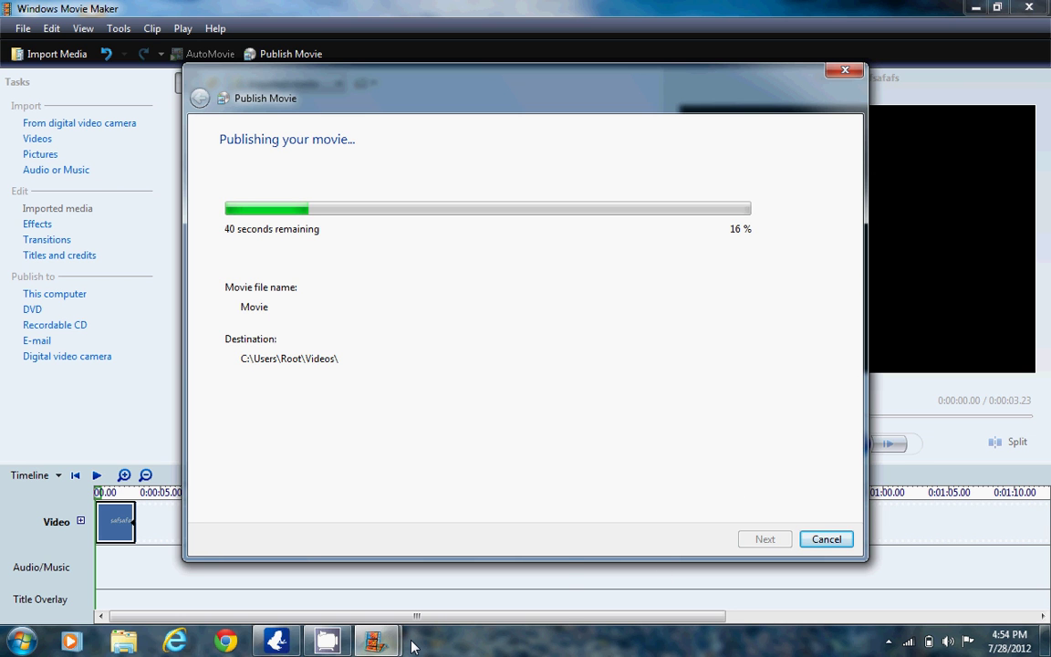
Wait while the Movie file continues publishing
mouse_move(327, 639)
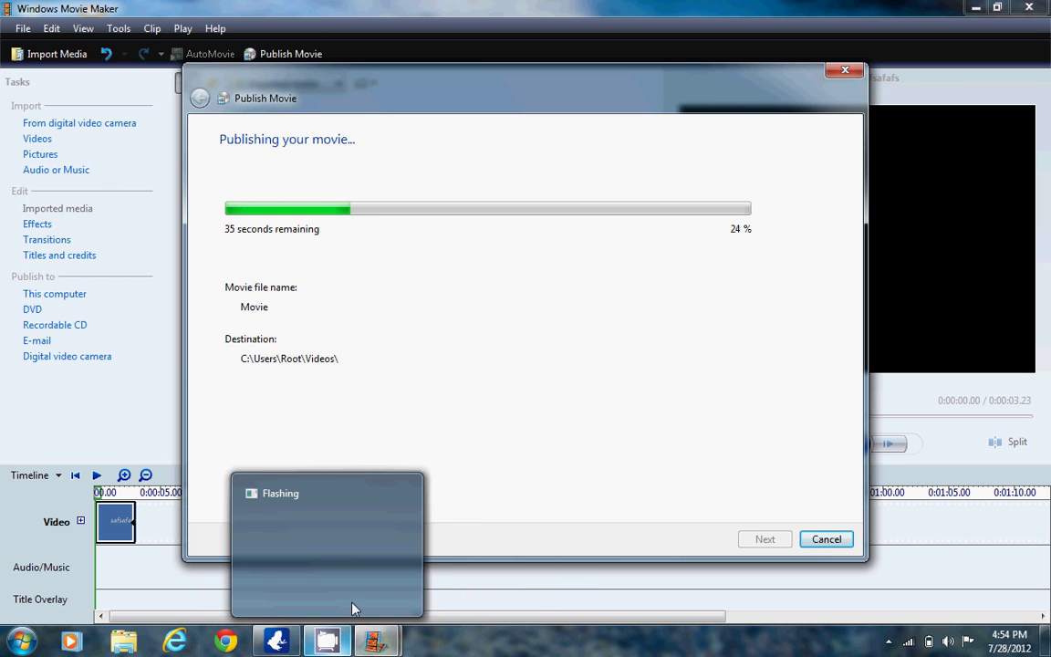